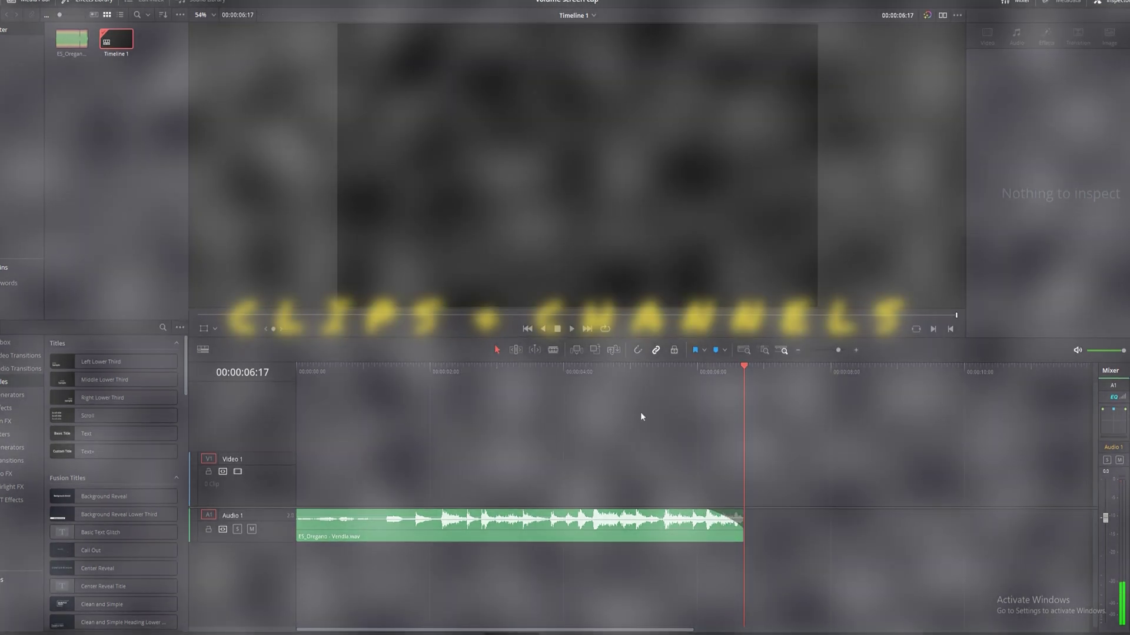
# Play the ES_Oregano music clip from around 05:08 and select it.
pyautogui.click(598, 372)
pyautogui.press('space')
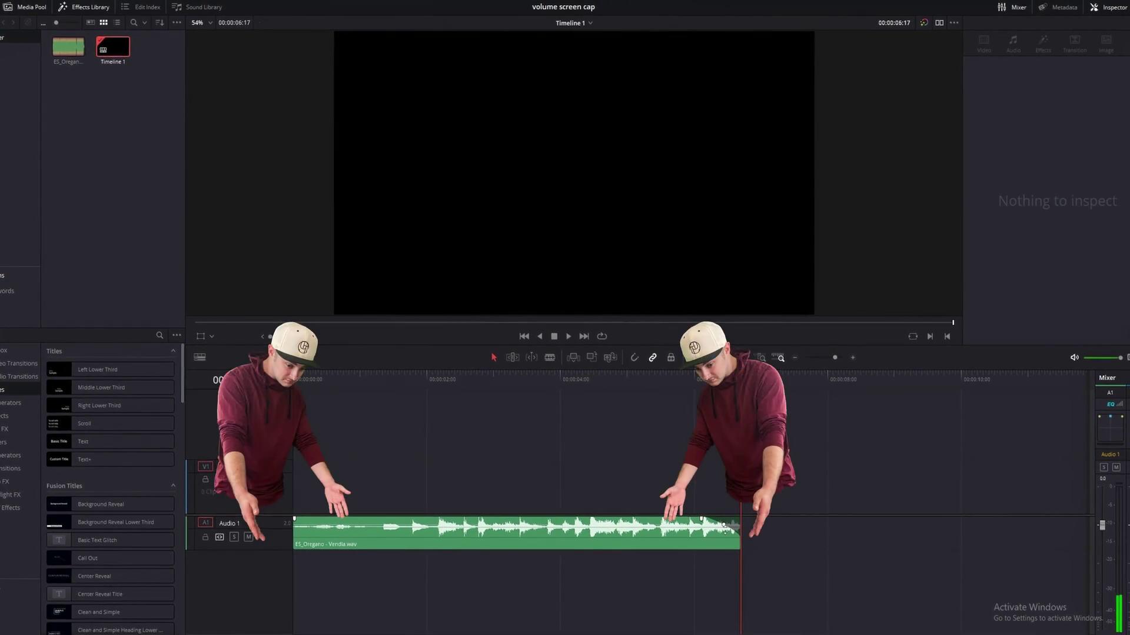
pyautogui.click(657, 405)
pyautogui.press('space')
pyautogui.click(616, 535)
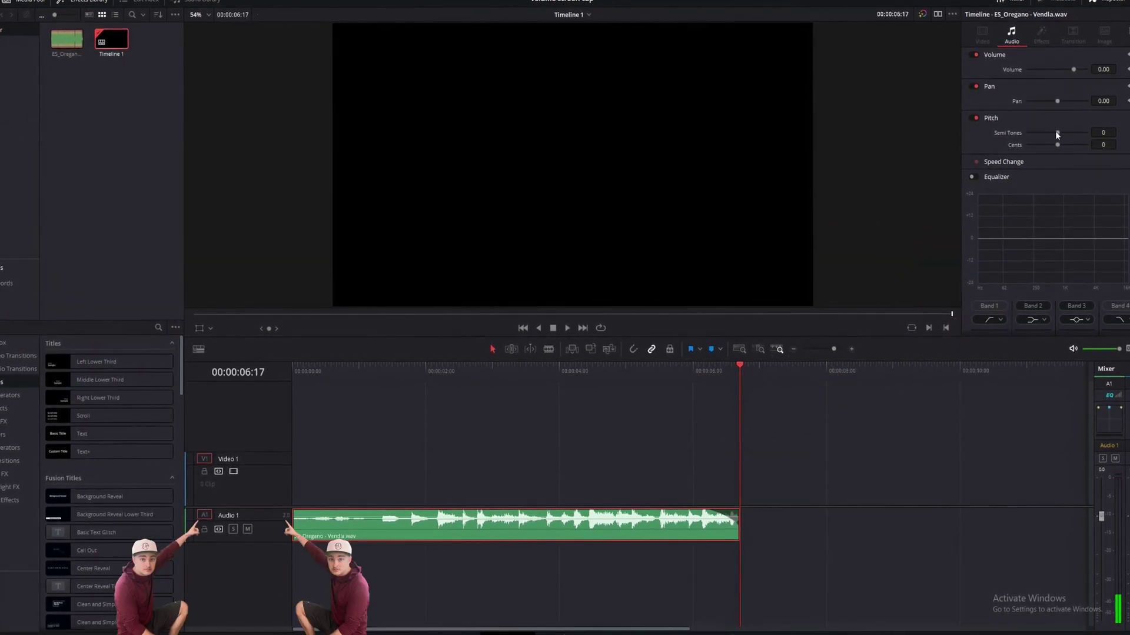
# Enable the clip Equalizer and pull band 2 into a gentle dip near -4 dB.
pyautogui.click(972, 177)
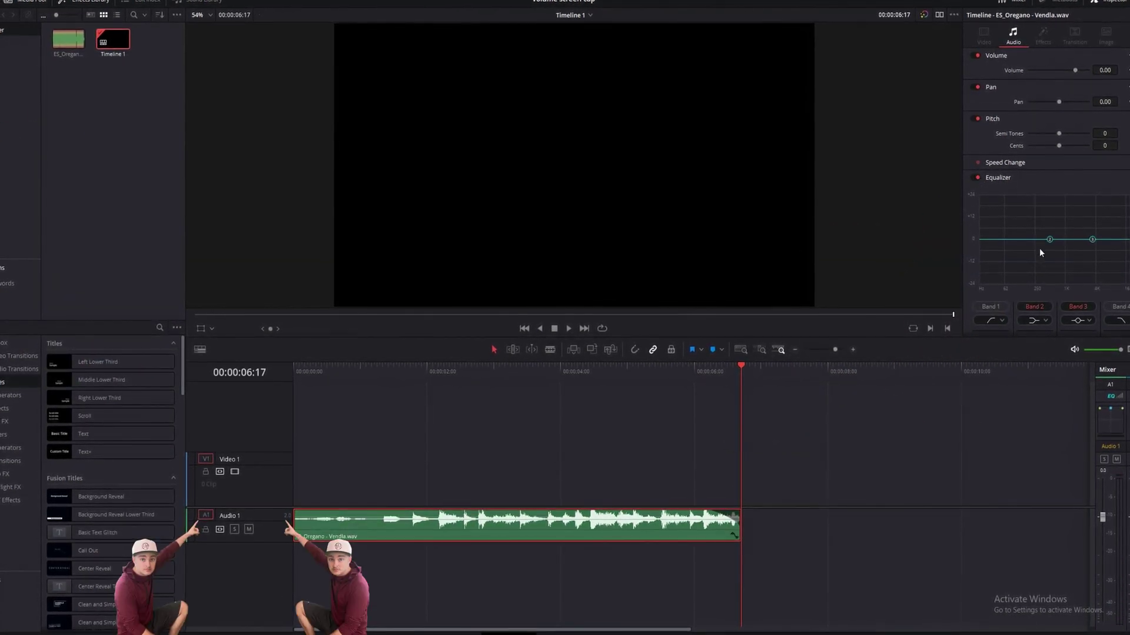
pyautogui.moveTo(1051, 236); pyautogui.dragTo(1051, 253)
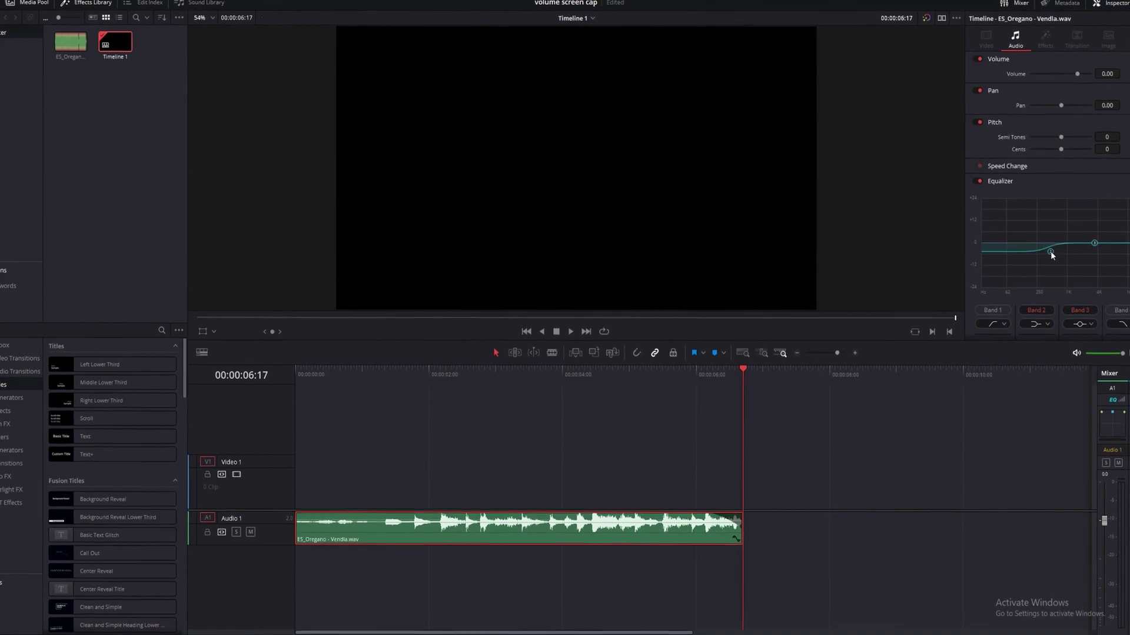
pyautogui.press('space')
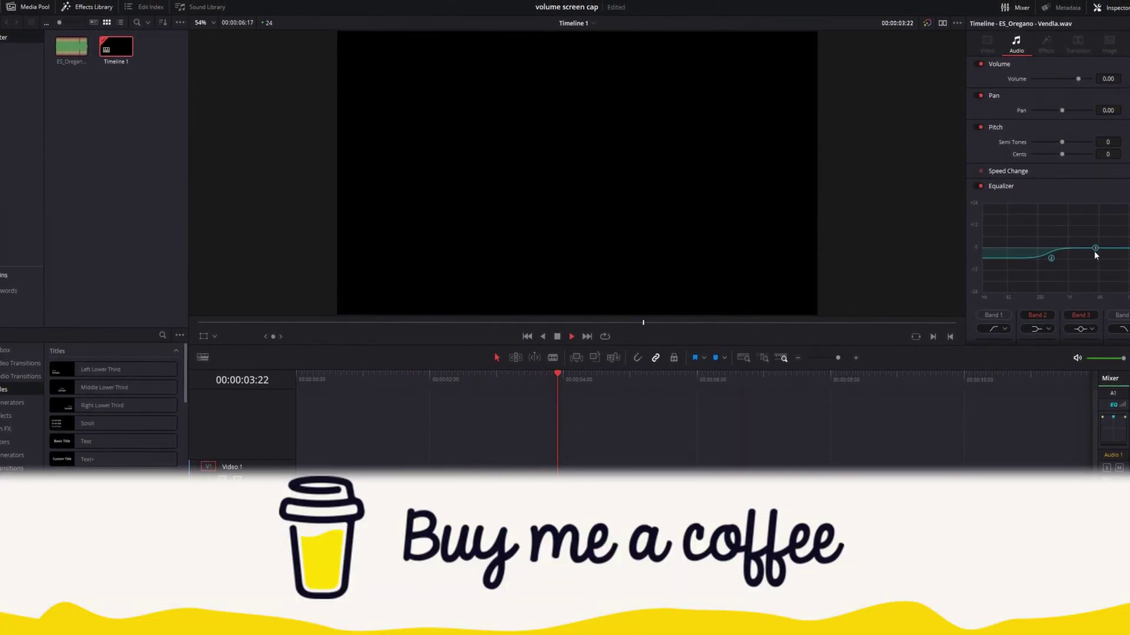
pyautogui.moveTo(1051, 257); pyautogui.dragTo(1051, 267)
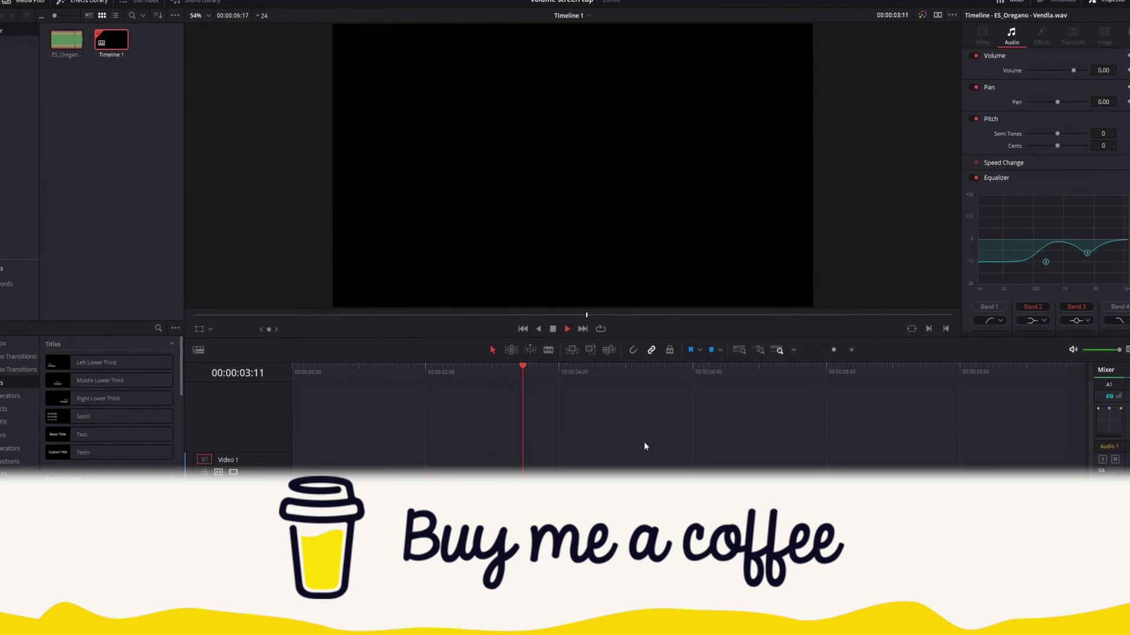
pyautogui.moveTo(1049, 264); pyautogui.dragTo(1048, 252)
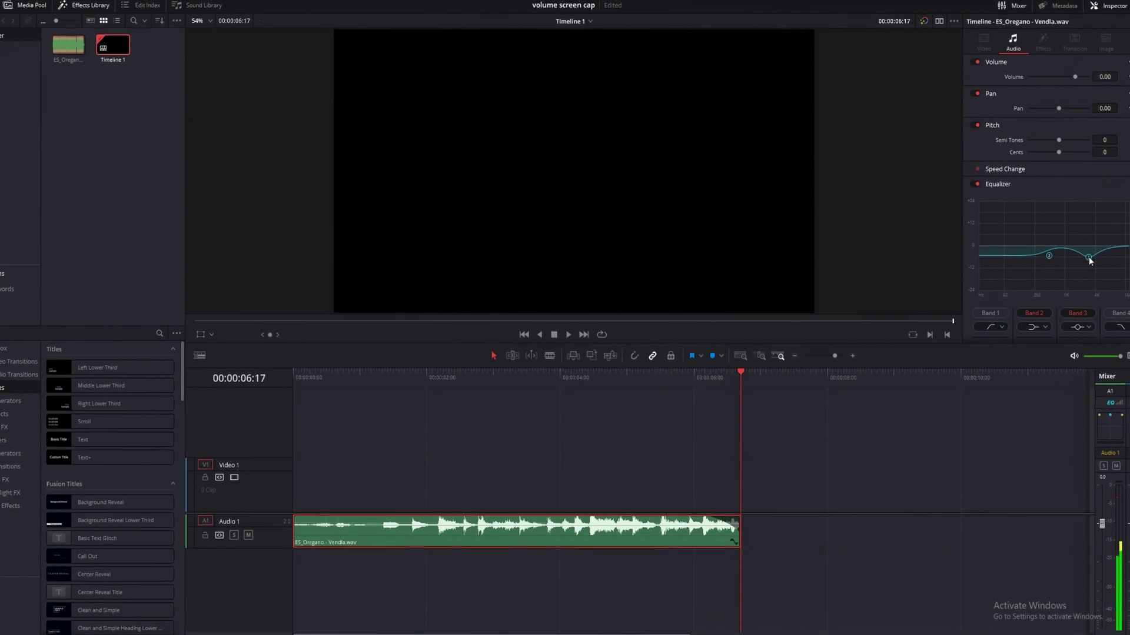
# Deselect the clip and zoom the timeline in around the playhead.
pyautogui.click(766, 460)
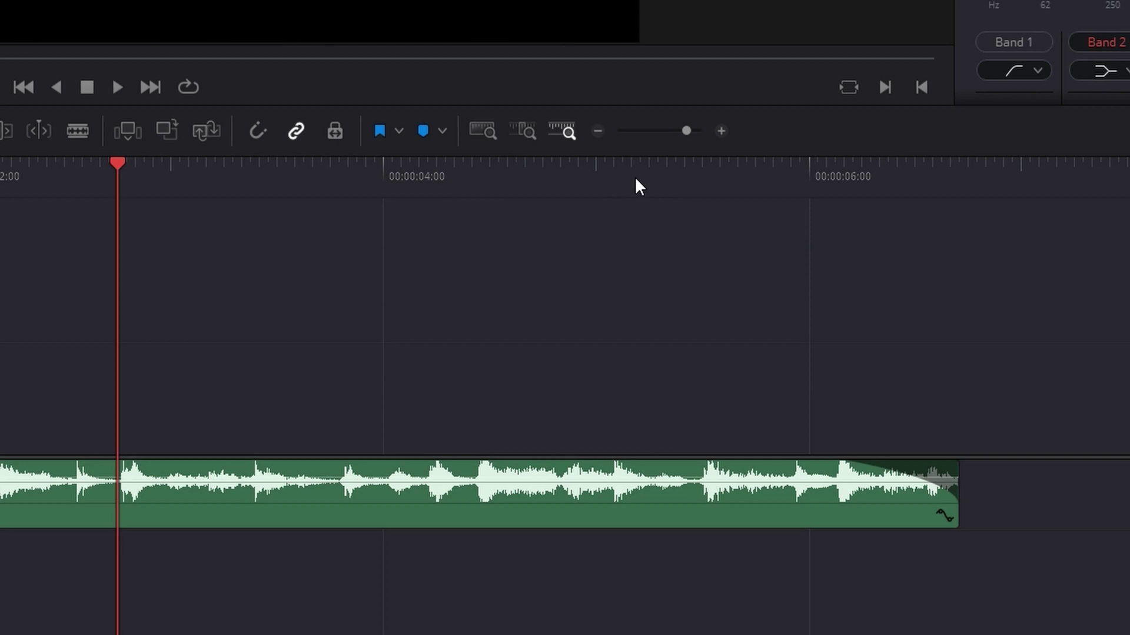
pyautogui.click(721, 131)
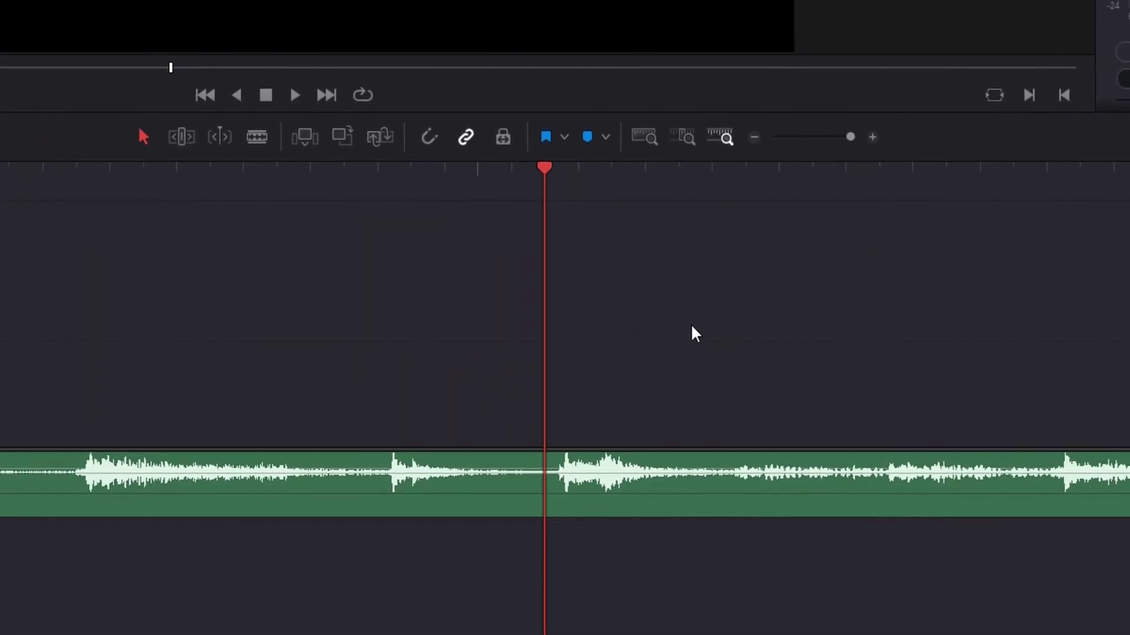
pyautogui.scroll(-5, 694, 323)
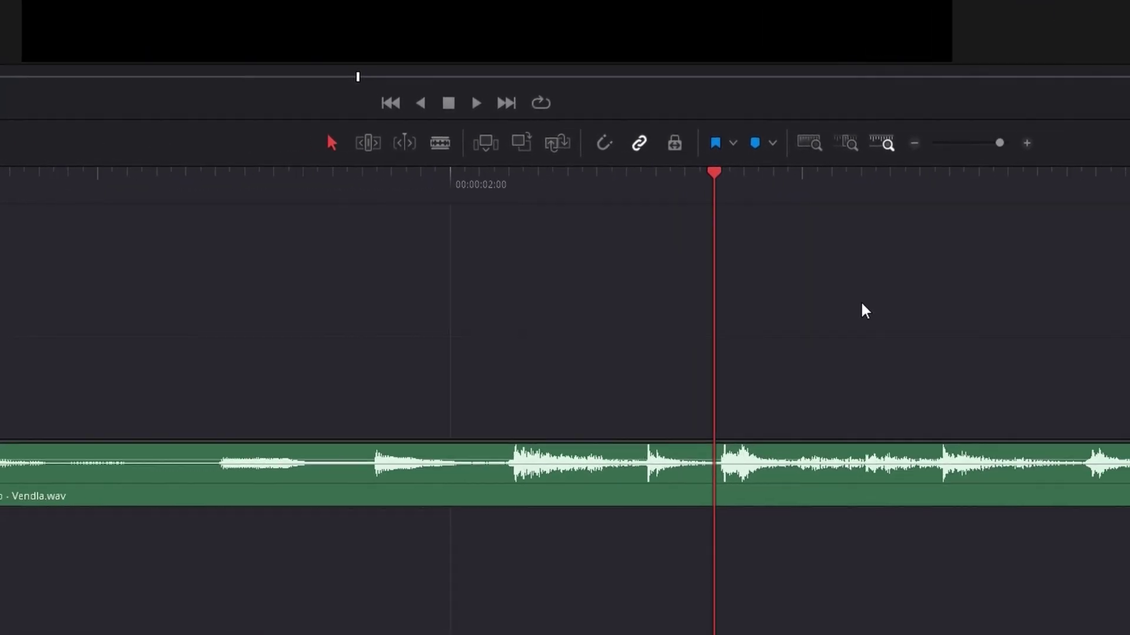
pyautogui.scroll(-2, 866, 304)
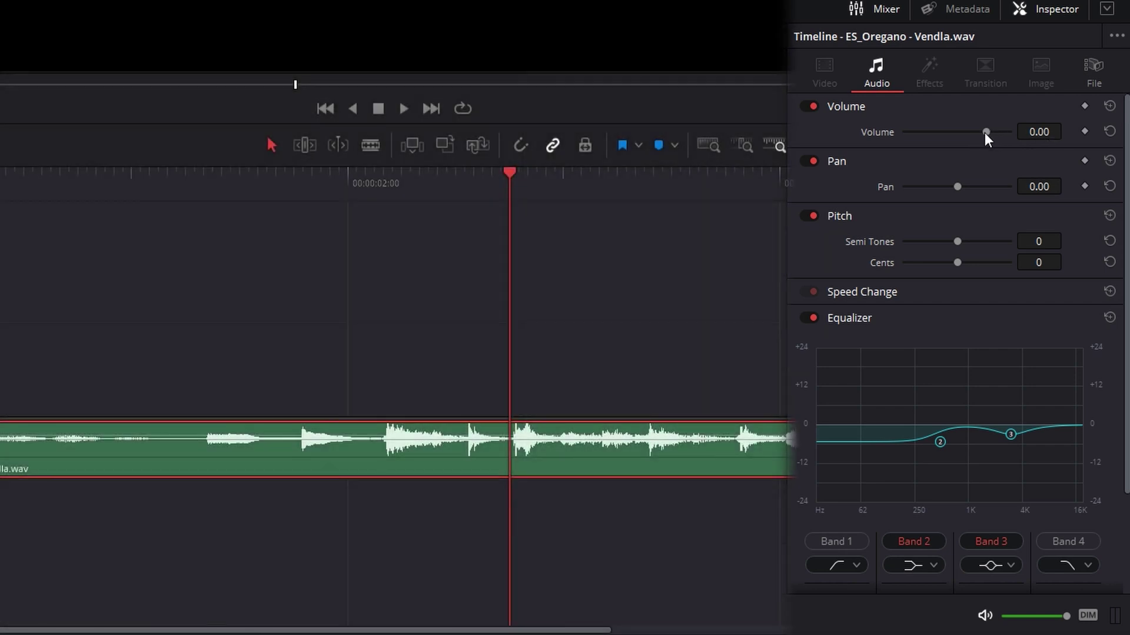
# Raise the music clip's Inspector volume to 15.25.
pyautogui.click(984, 132)
pyautogui.moveTo(984, 132); pyautogui.dragTo(1024, 140)
pyautogui.click(1051, 139)
pyautogui.write('15.25')
pyautogui.press('Return')
pyautogui.press('Return')
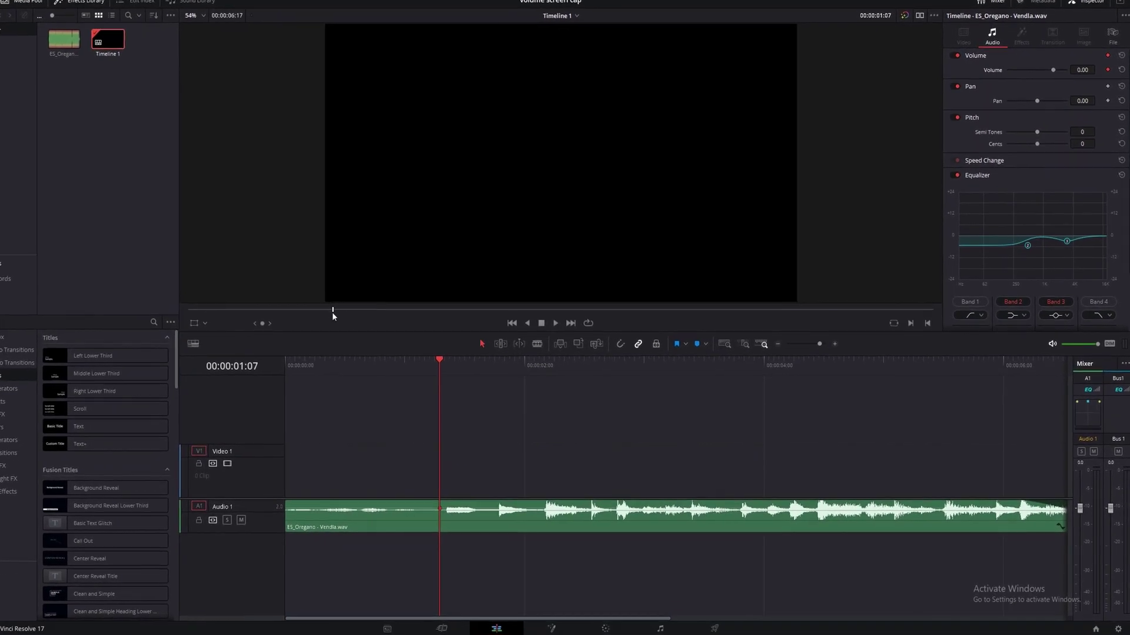
# Scrub the playhead from 01:07 to 04:00 along the ruler.
pyautogui.moveTo(464, 369); pyautogui.dragTo(935, 358)
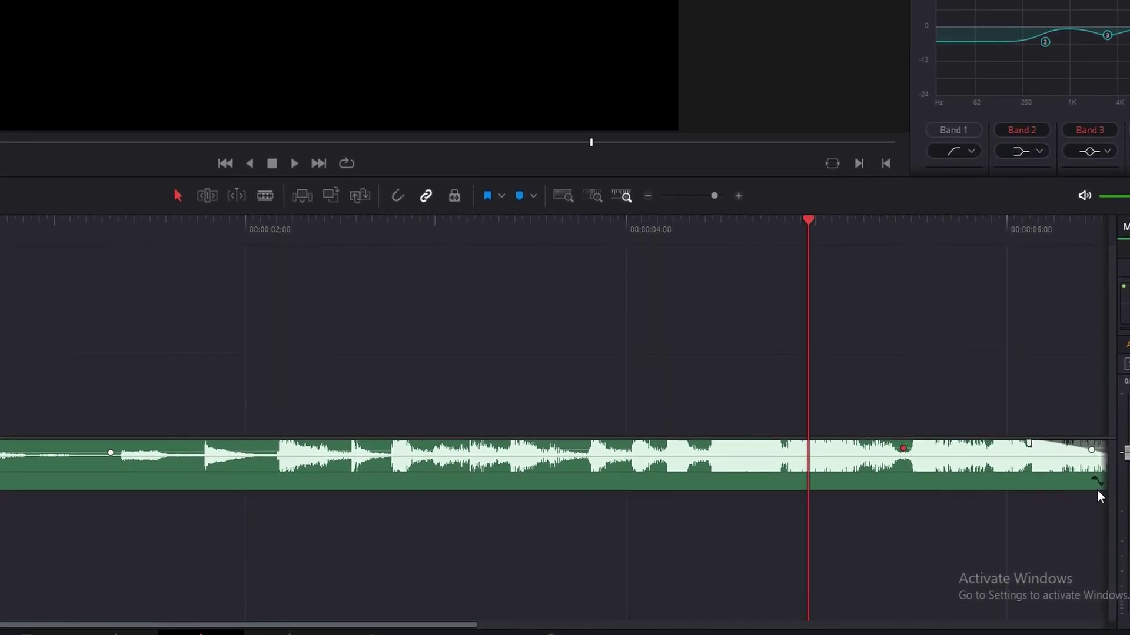
# Show the volume curve below the clip and marquee-select both ramp keyframes.
pyautogui.click(1096, 482)
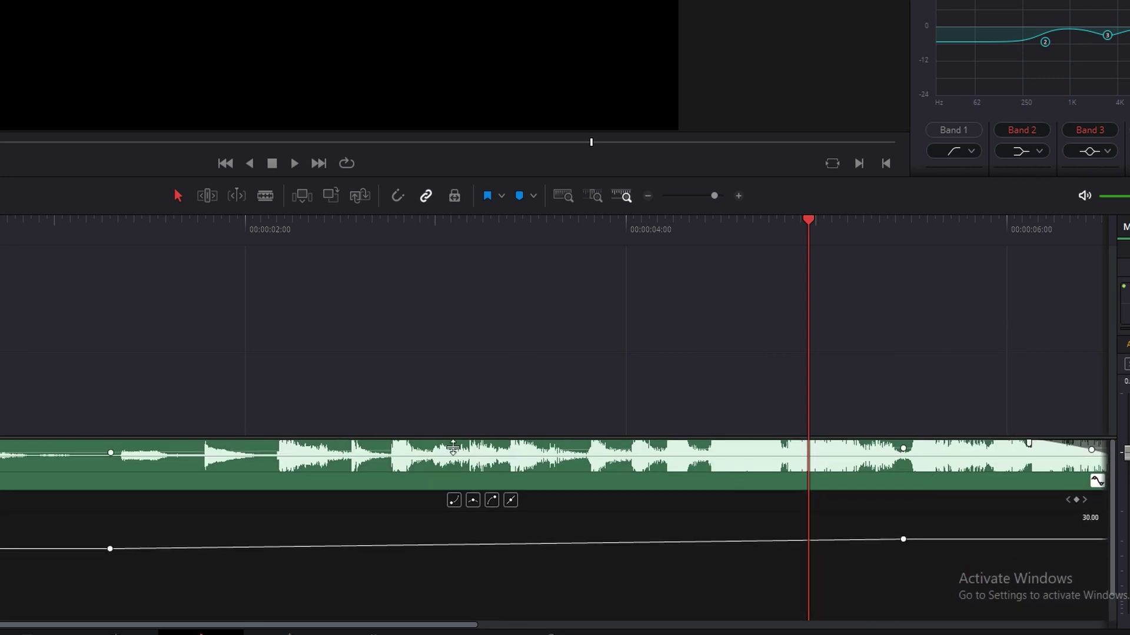
pyautogui.scroll(-3, 453, 448)
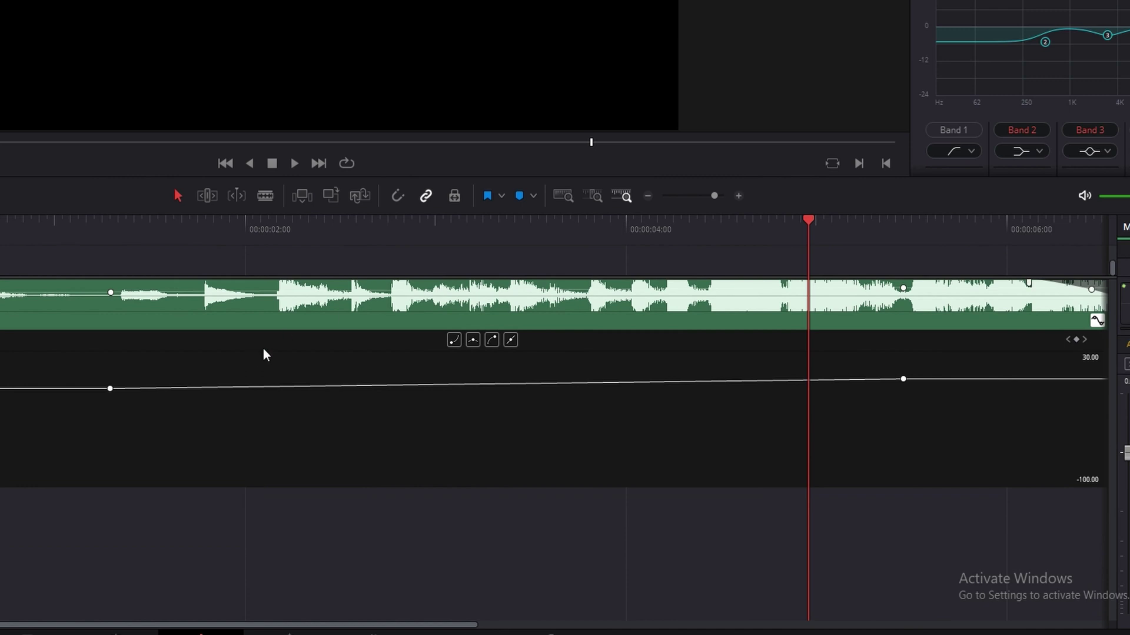
pyautogui.moveTo(65, 362); pyautogui.dragTo(938, 435)
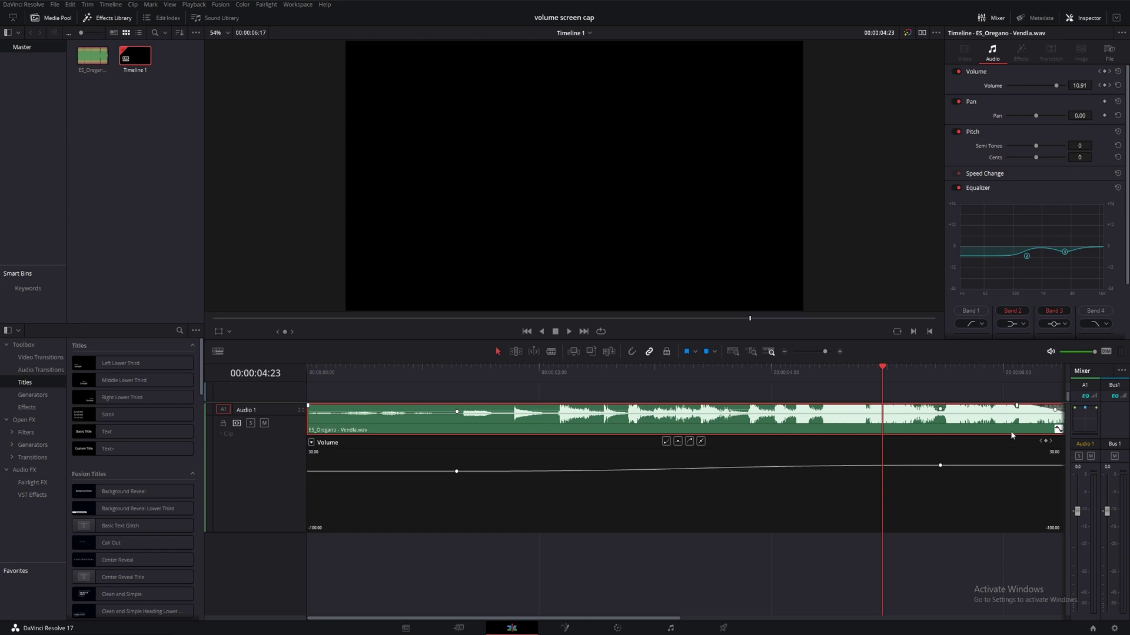
# Collapse the volume curve lane, then select and deselect the music clip.
pyautogui.click(1057, 430)
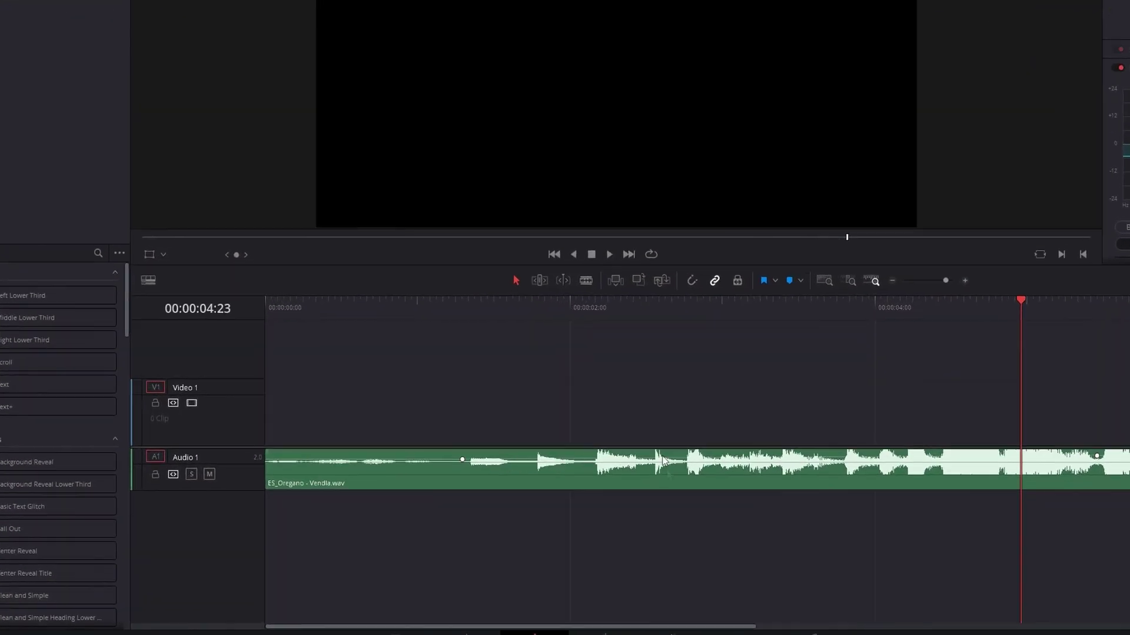
pyautogui.click(665, 493)
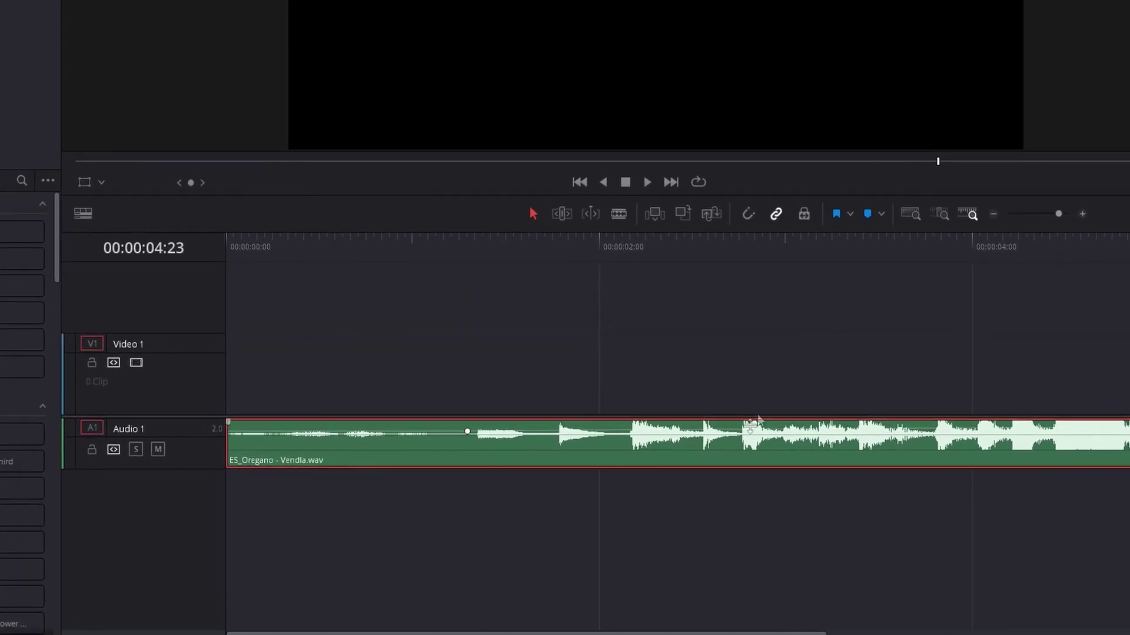
pyautogui.click(577, 535)
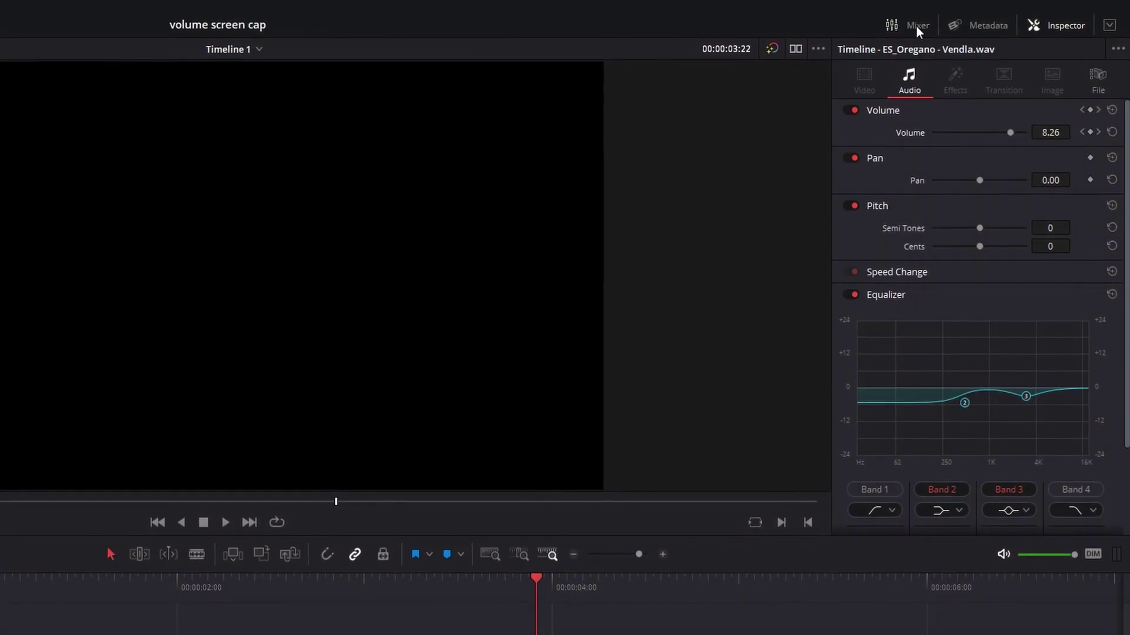
# Toggle the mixer and ride the A1 fader down to -53 during playback, back up to -19.
pyautogui.click(916, 26)
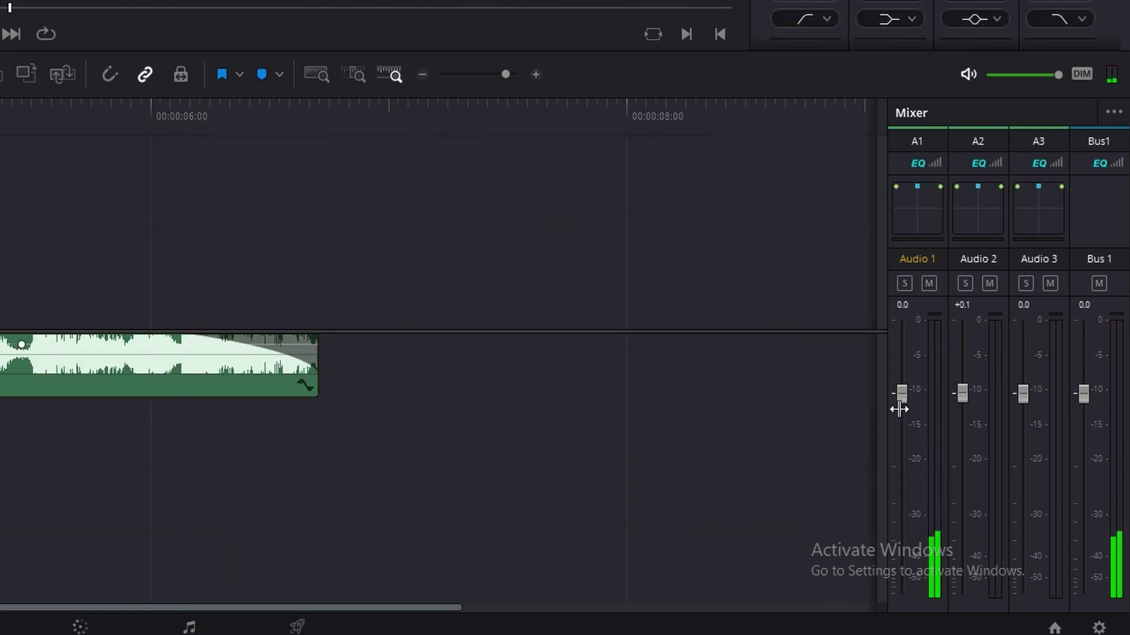
pyautogui.moveTo(901, 393); pyautogui.dragTo(912, 459)
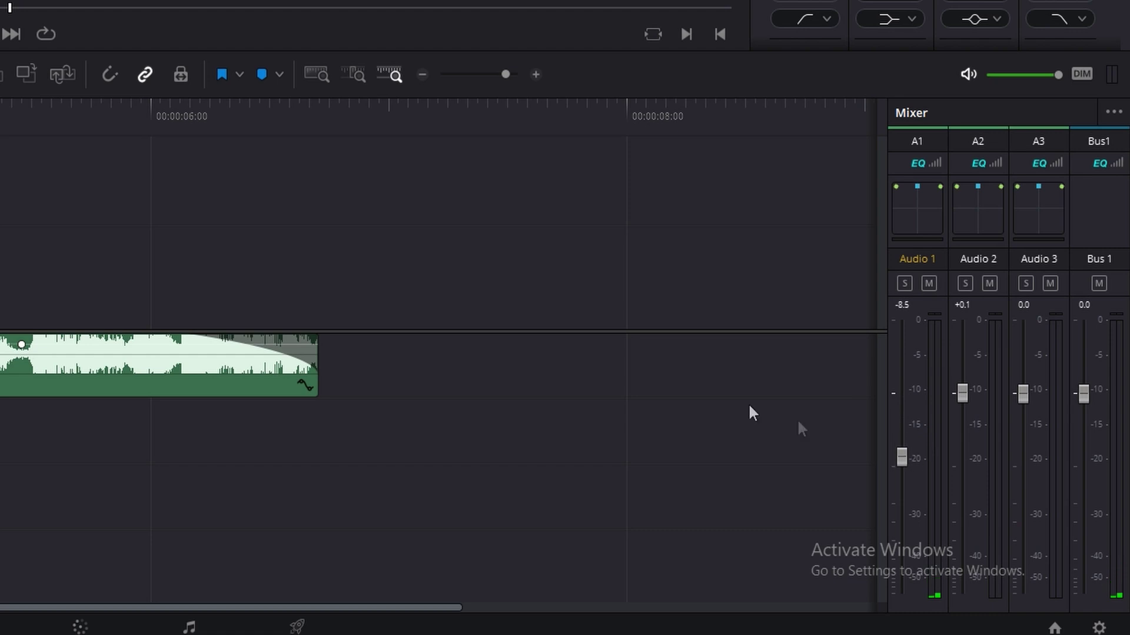
pyautogui.press('space')
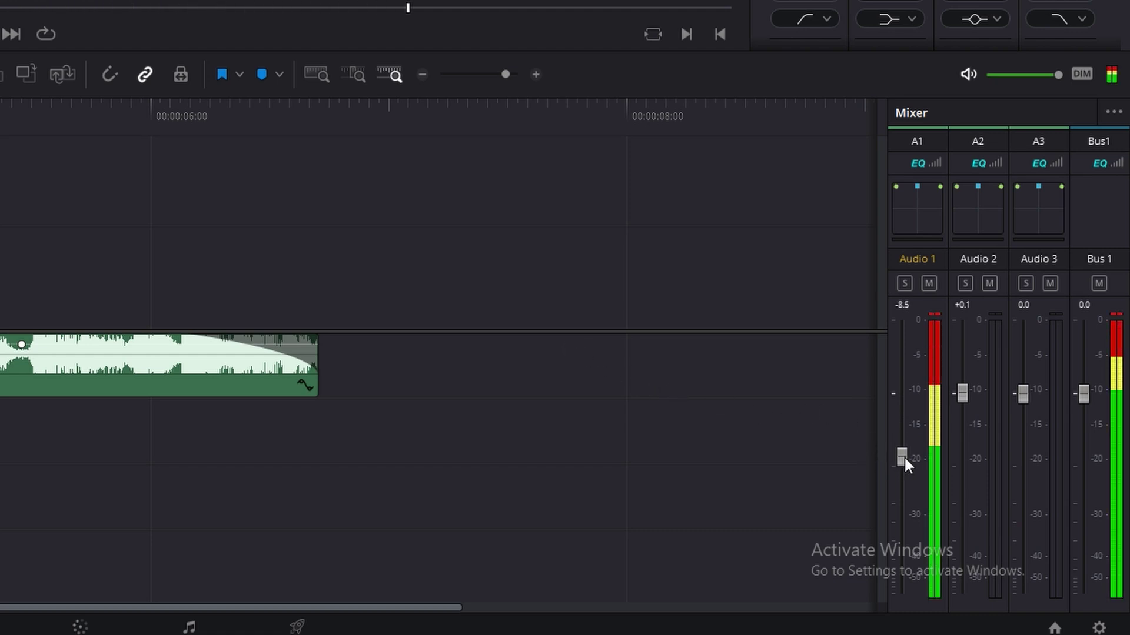
pyautogui.moveTo(903, 457); pyautogui.dragTo(911, 531)
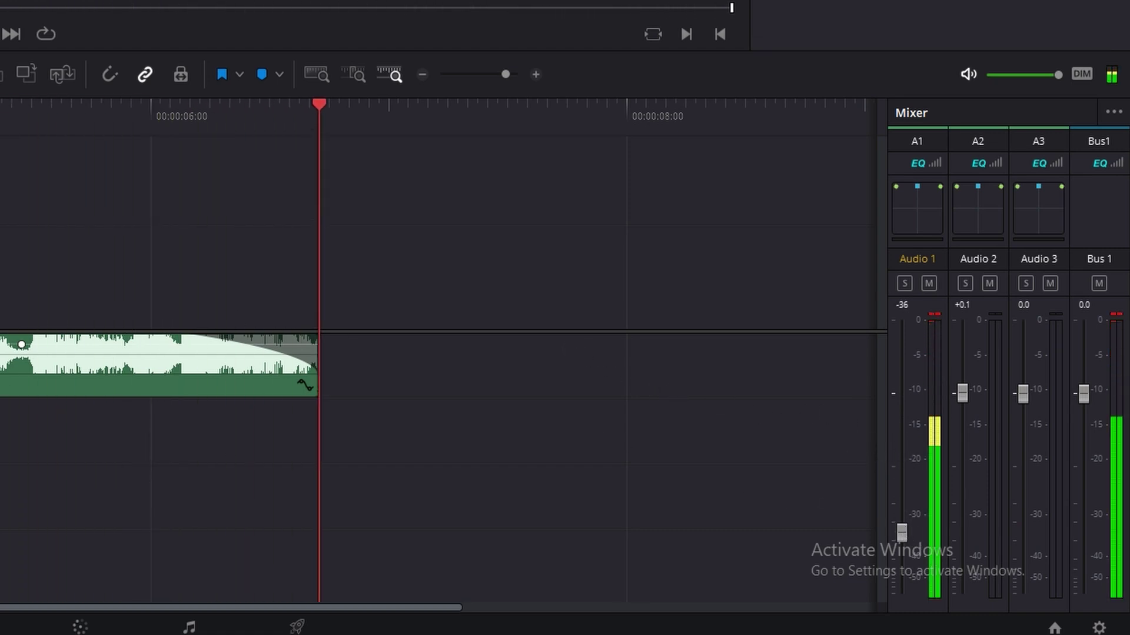
pyautogui.moveTo(901, 532); pyautogui.dragTo(903, 563)
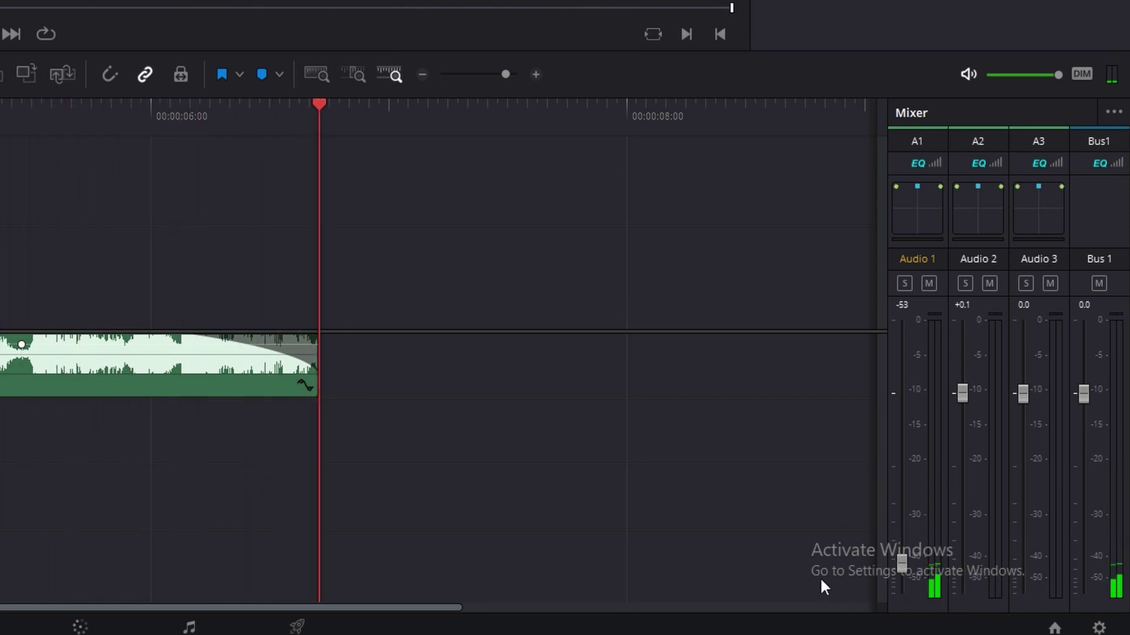
pyautogui.moveTo(902, 562); pyautogui.dragTo(903, 498)
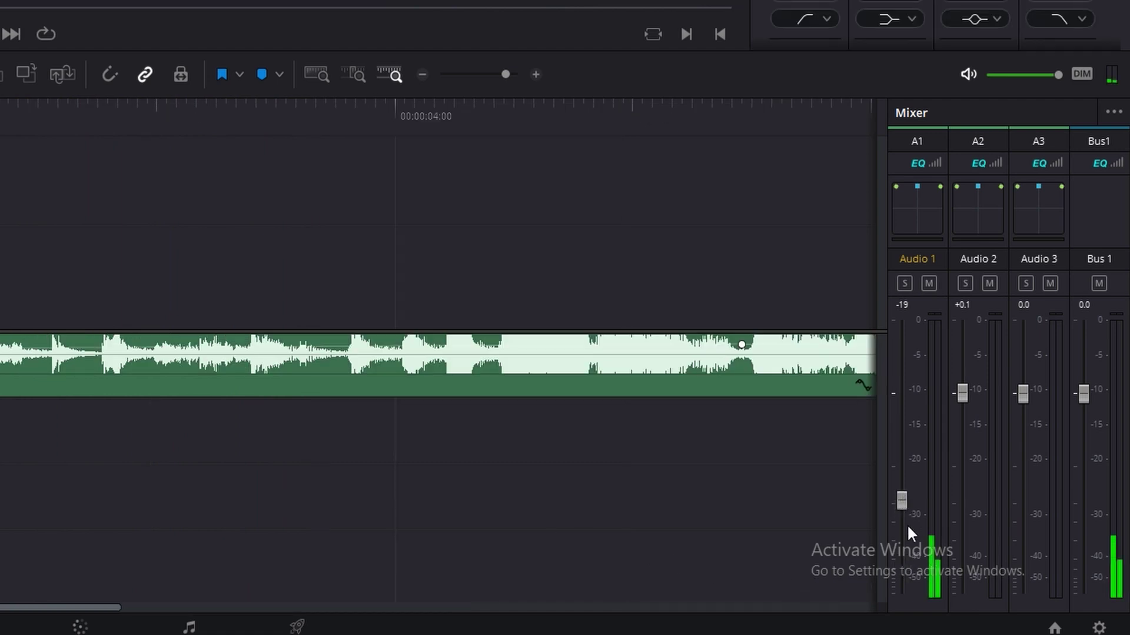